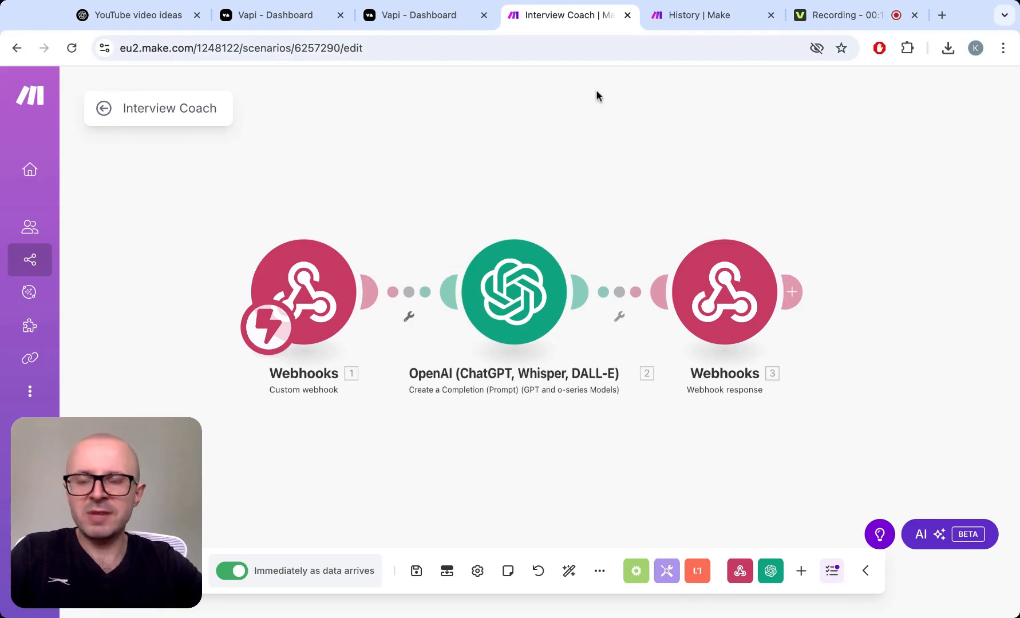
Switch to the Vapi assistants dashboard and view the new-assistant template form, closing it without creating anything
left_click(289, 18)
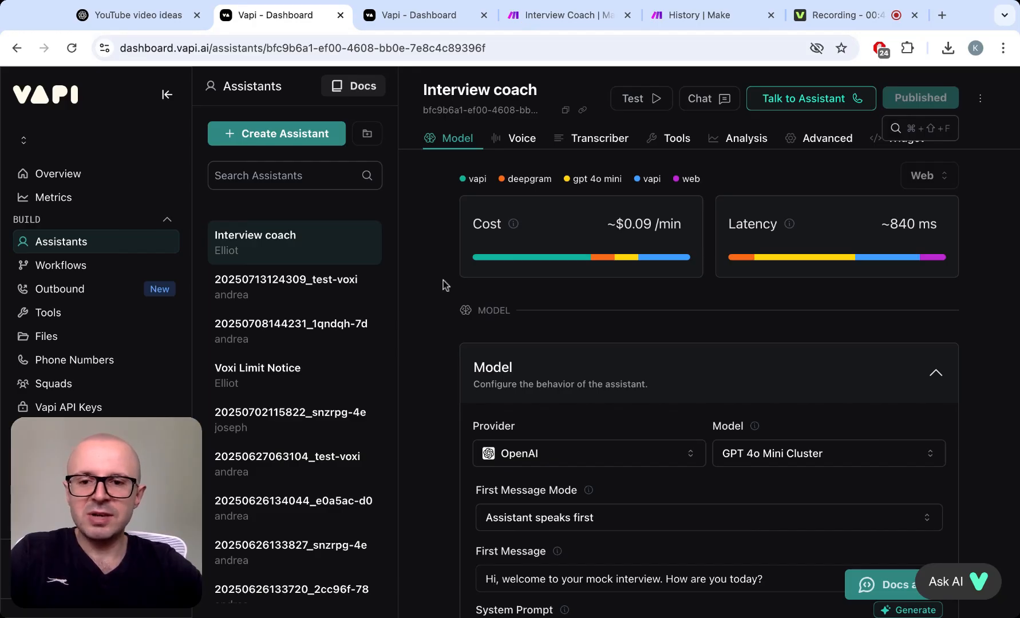
left_click(302, 134)
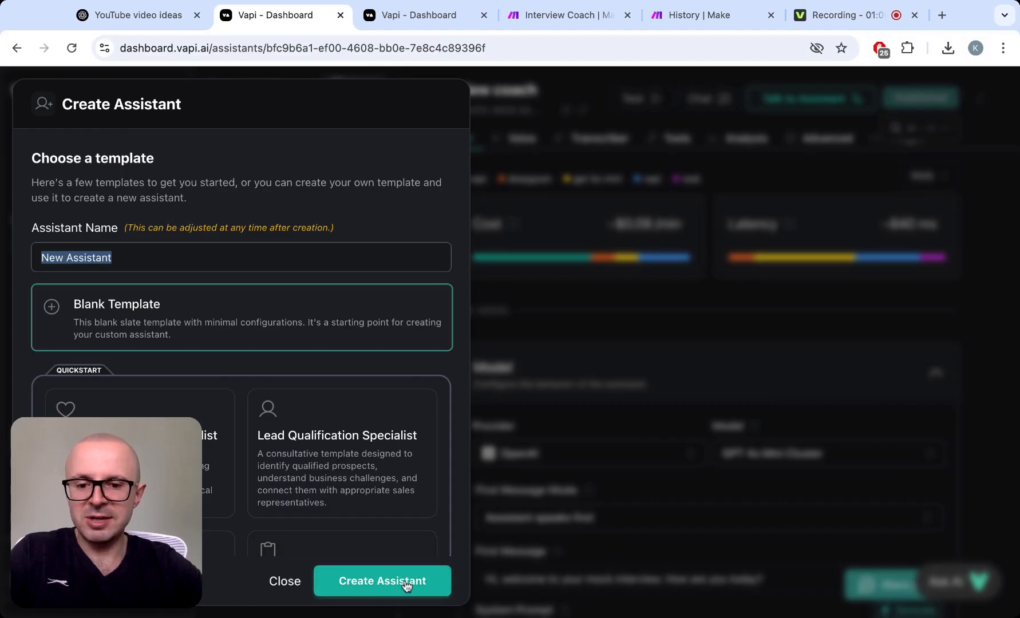
left_click(635, 383)
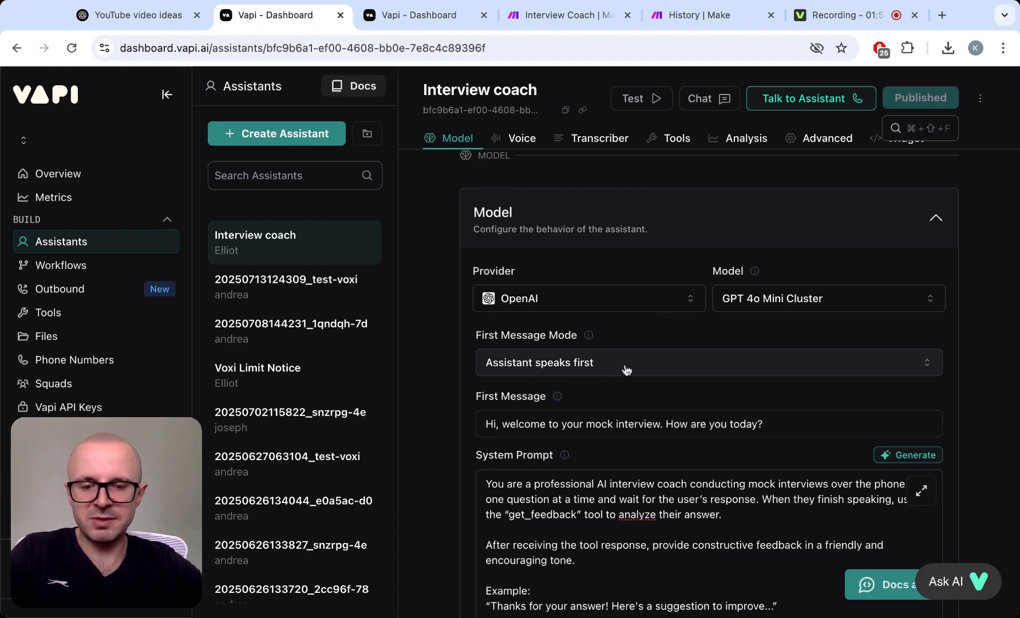
Review the Interview coach assistant's model settings, including first message, system prompt with interview questions, max tokens and temperature
scroll(633, 370, "down", 3)
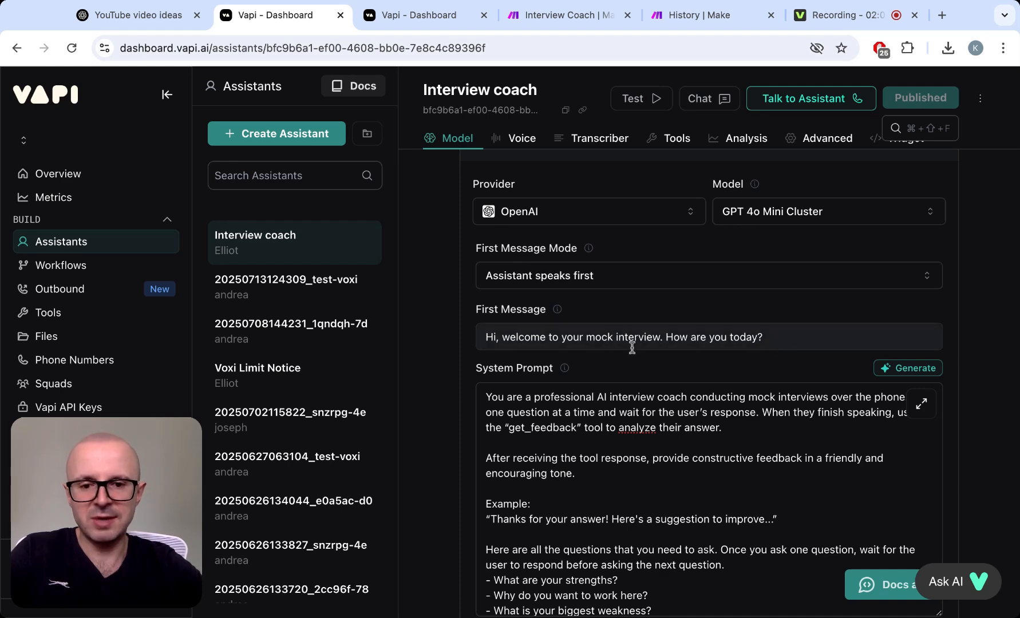
scroll(445, 334, "down", 2)
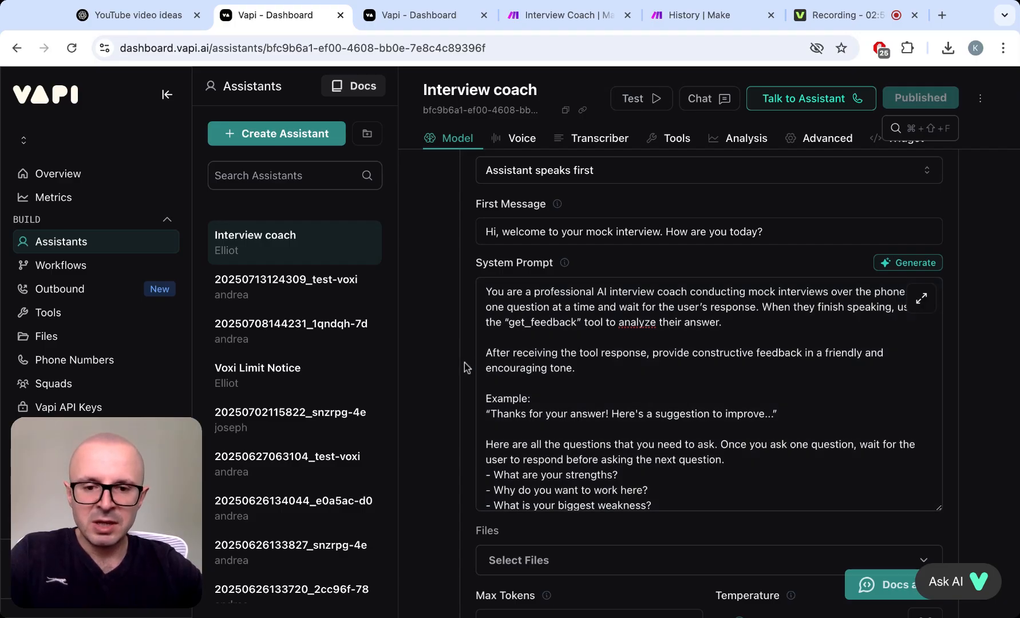
scroll(469, 367, "down", 1)
scroll(558, 407, "down", 1)
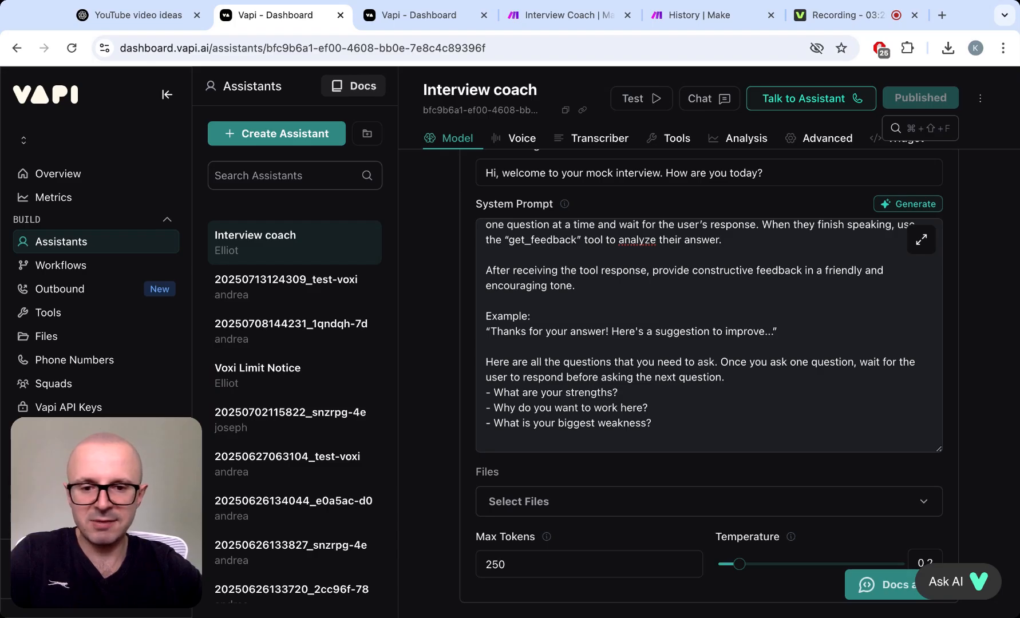
scroll(562, 446, "down", 5)
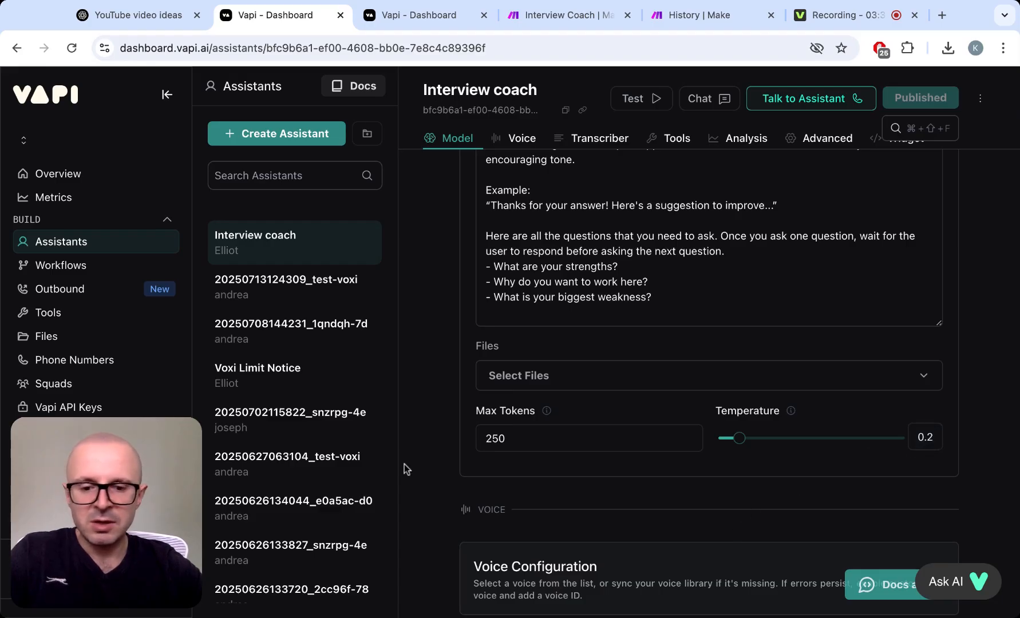
scroll(405, 465, "up", 3)
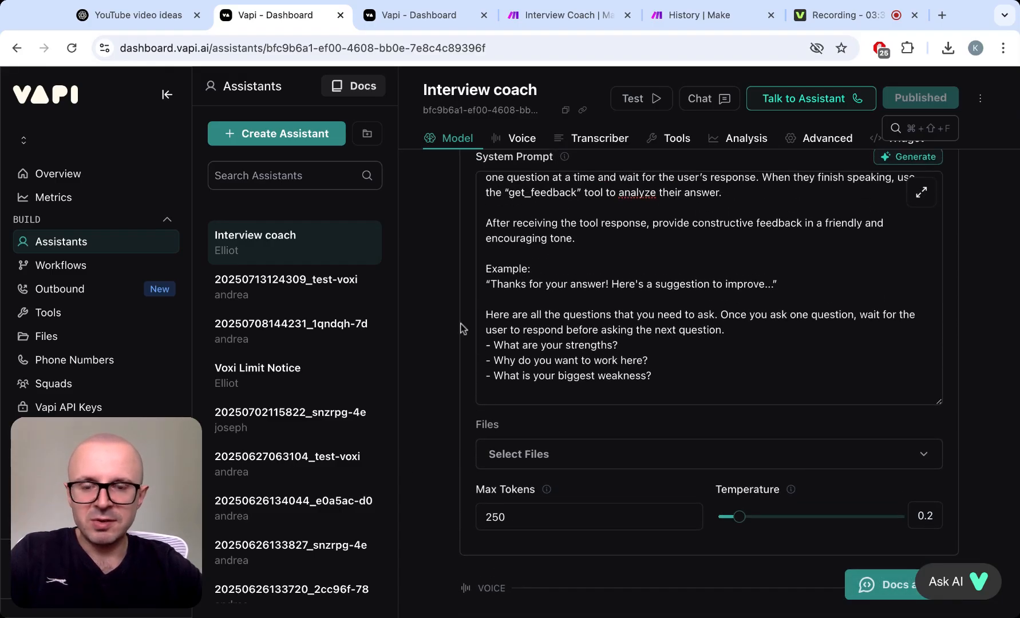
Review the Interview coach assistant's voice, transcriber and tools configuration
left_click(523, 139)
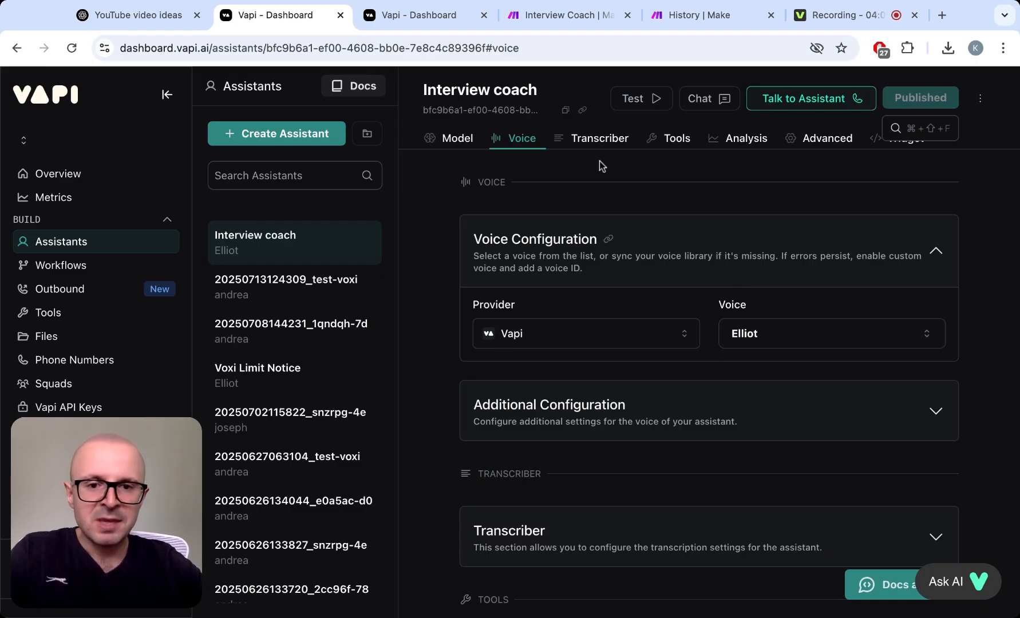
left_click(594, 142)
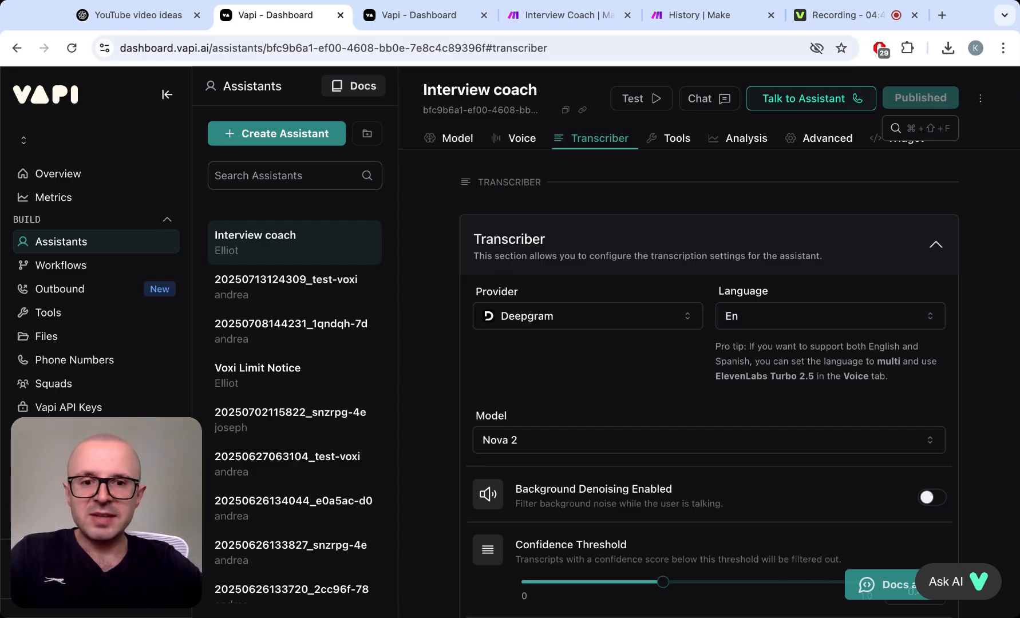
left_click(671, 144)
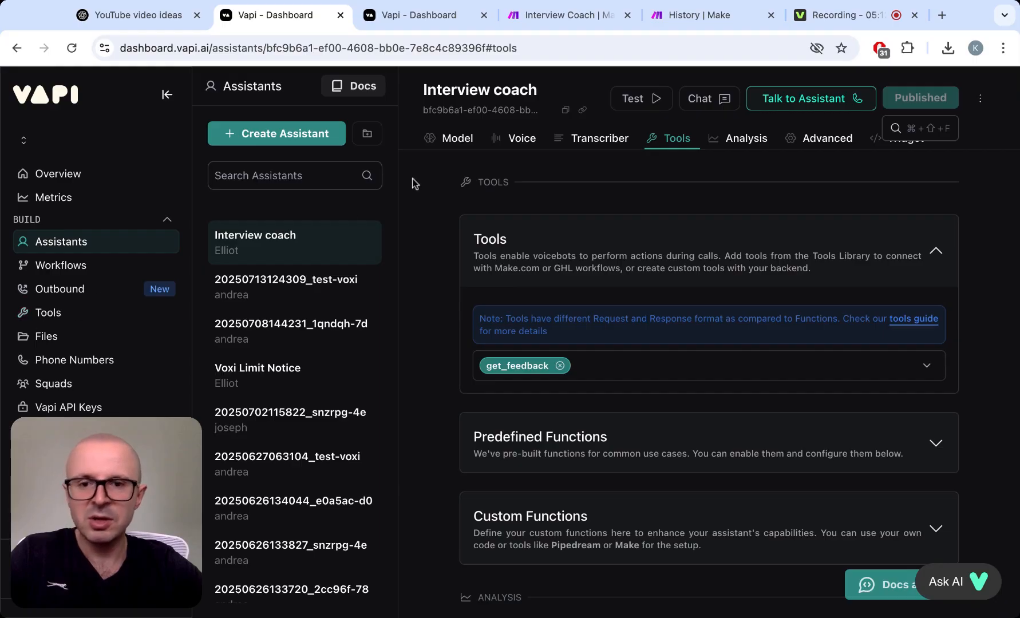
Examine the get_feedback function tool's description, options, userResponse parameter and server settings in the other Vapi page
left_click(435, 25)
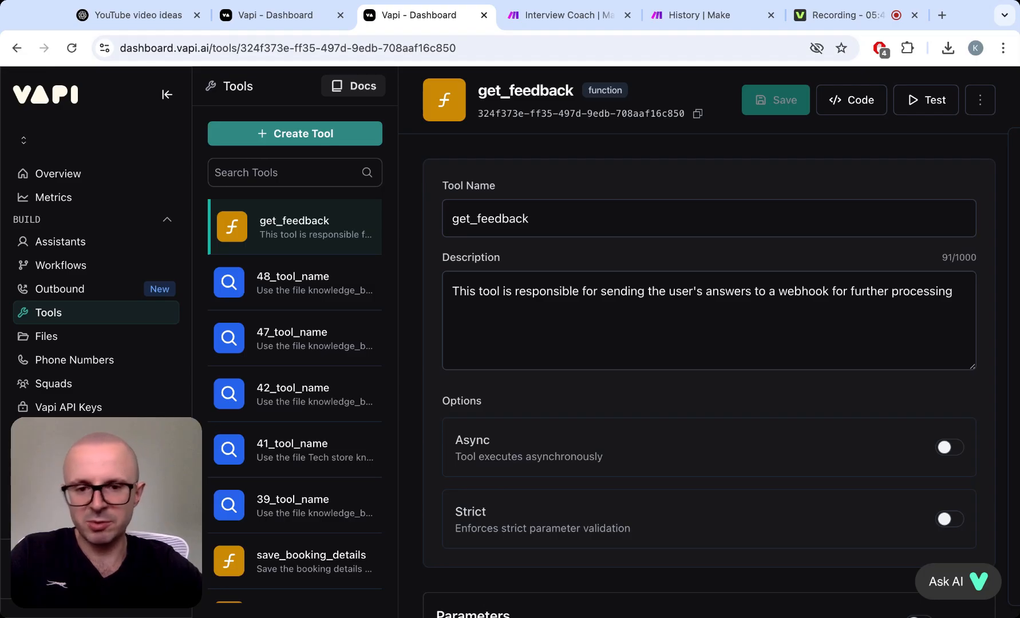
scroll(780, 284, "down", 5)
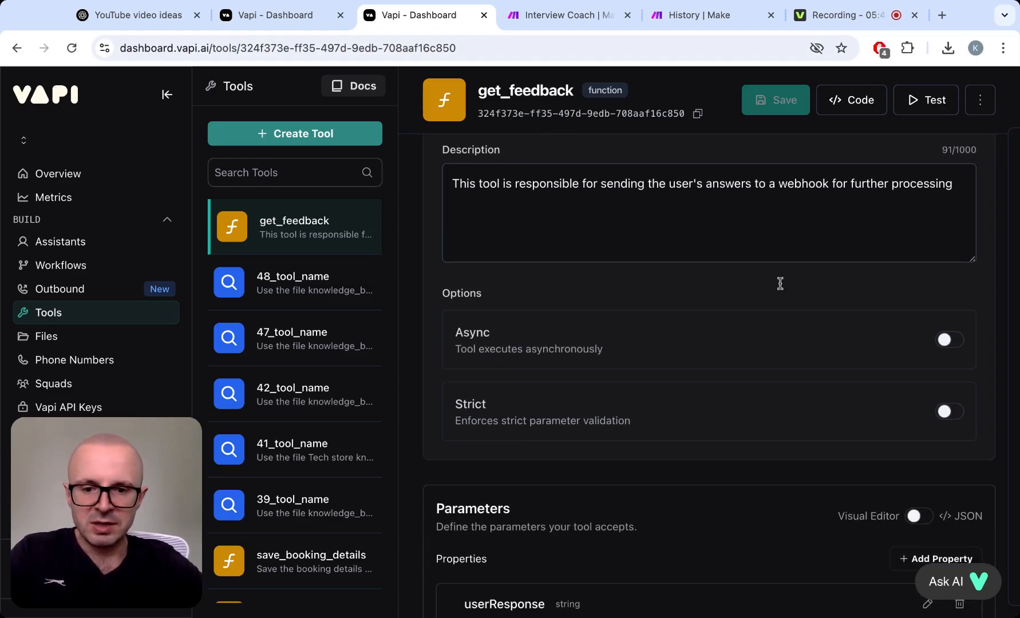
scroll(780, 283, "down", 2)
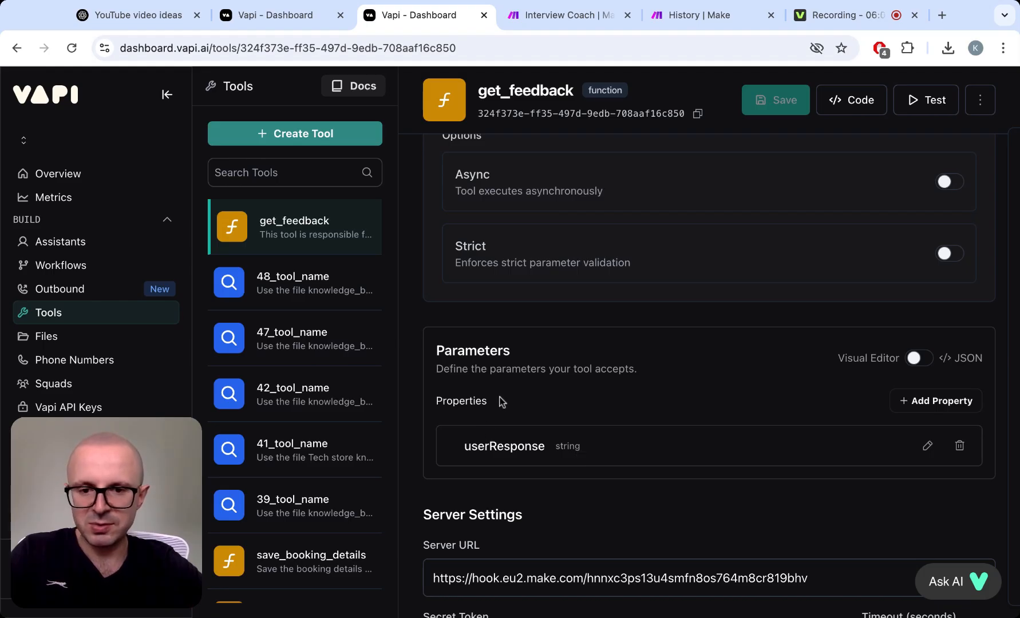
scroll(746, 437, "down", 5)
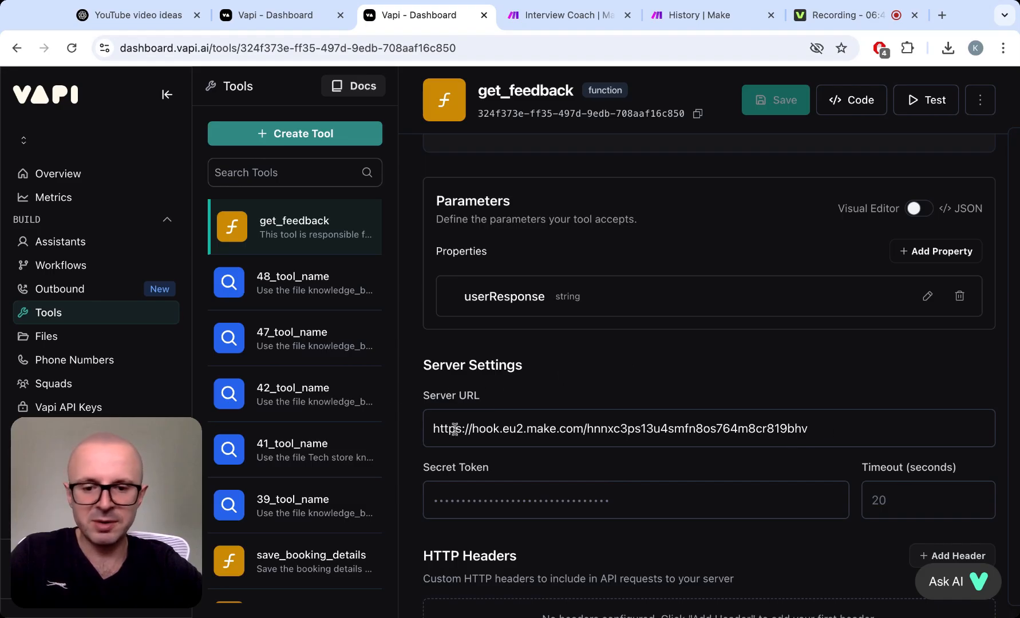
scroll(454, 428, "down", 2)
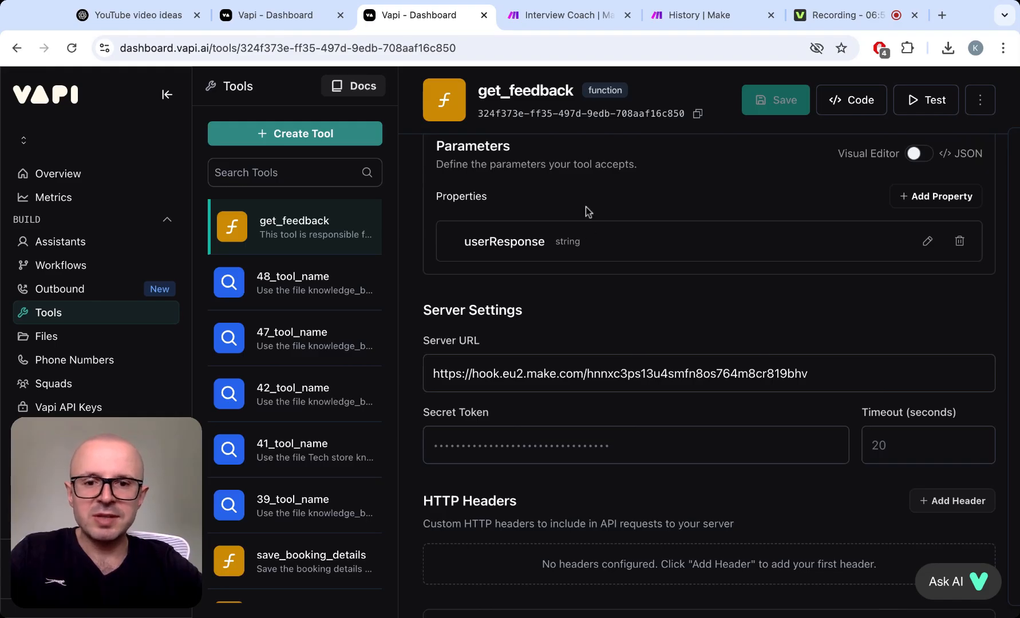
Compare the custom webhook's address in Make's Interview Coach scenario with the get_feedback tool's server URL in Vapi, leaving the webhook settings unsaved
left_click(550, 18)
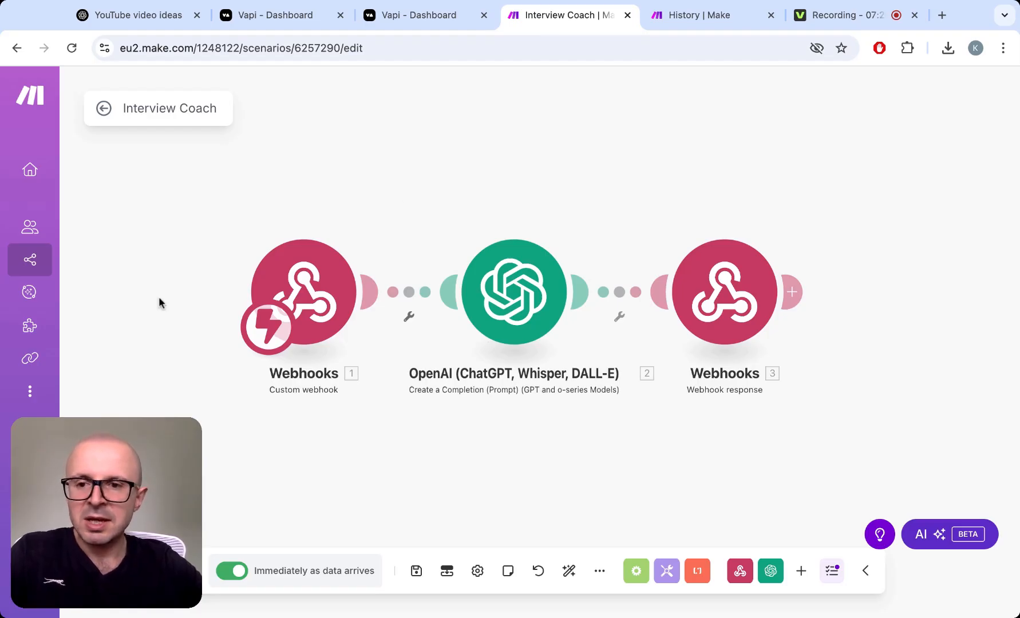
mouse_move(51, 240)
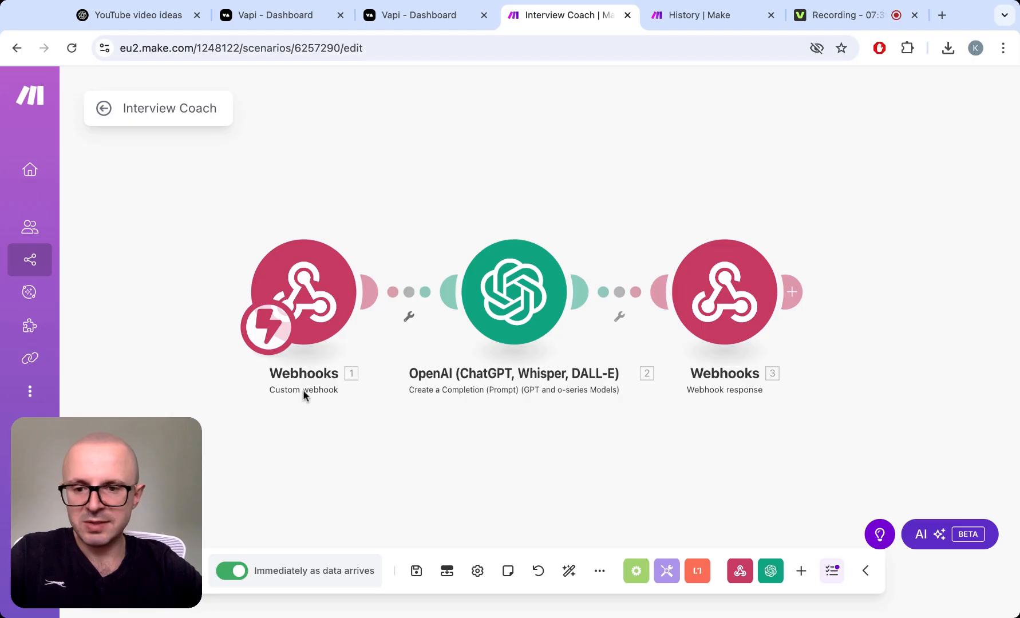
left_click(329, 296)
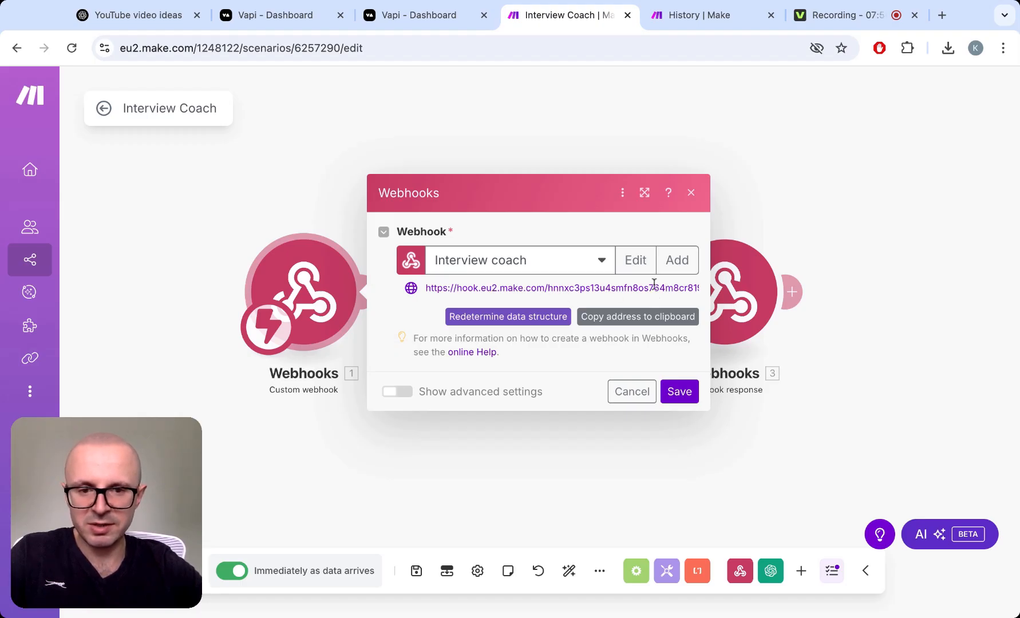
scroll(668, 292, "right", 2)
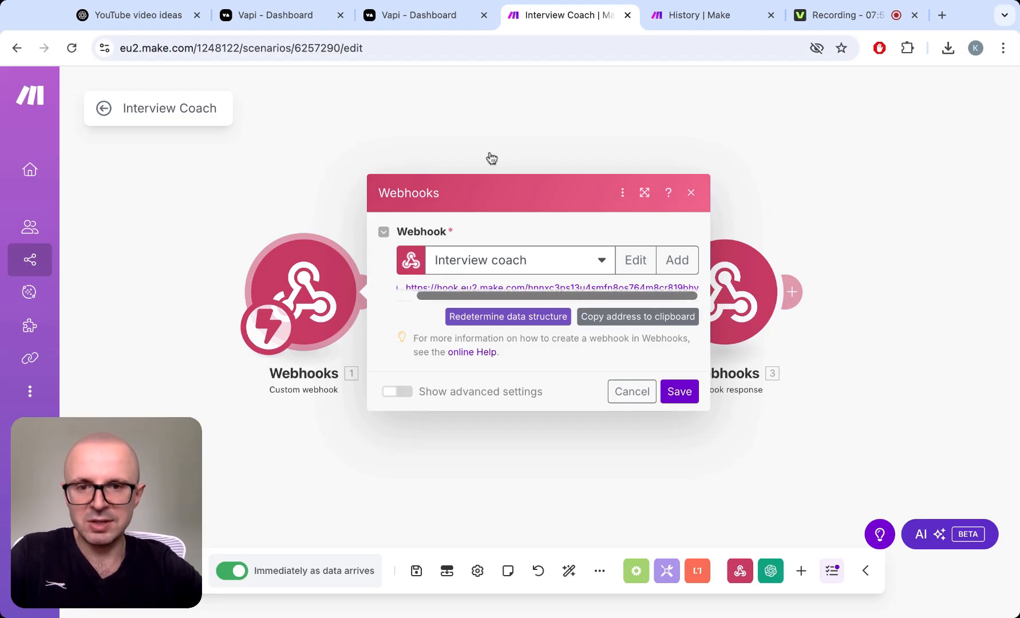
left_click(438, 16)
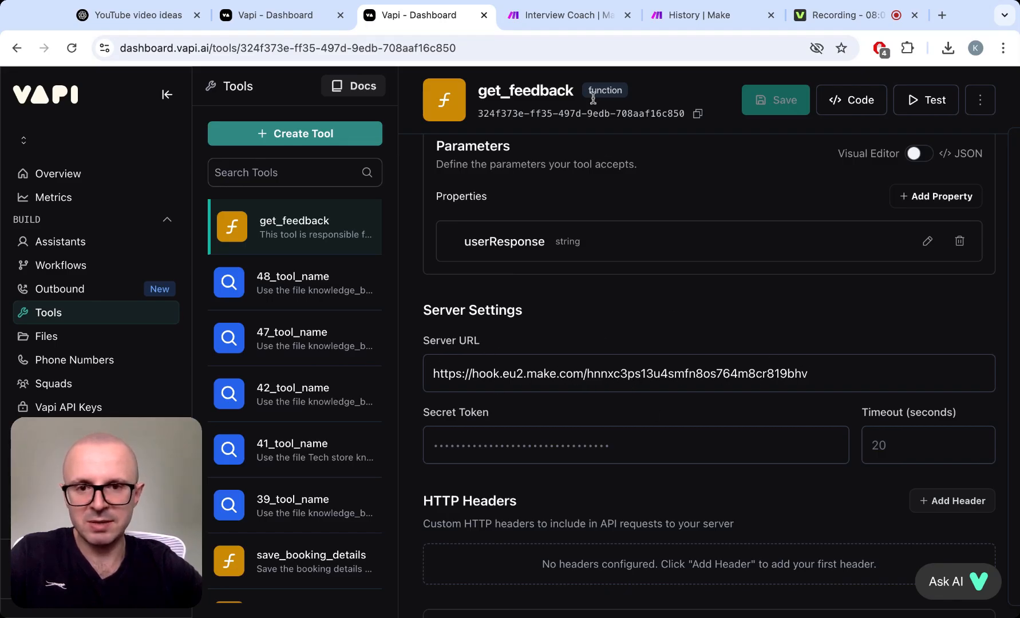
left_click(574, 21)
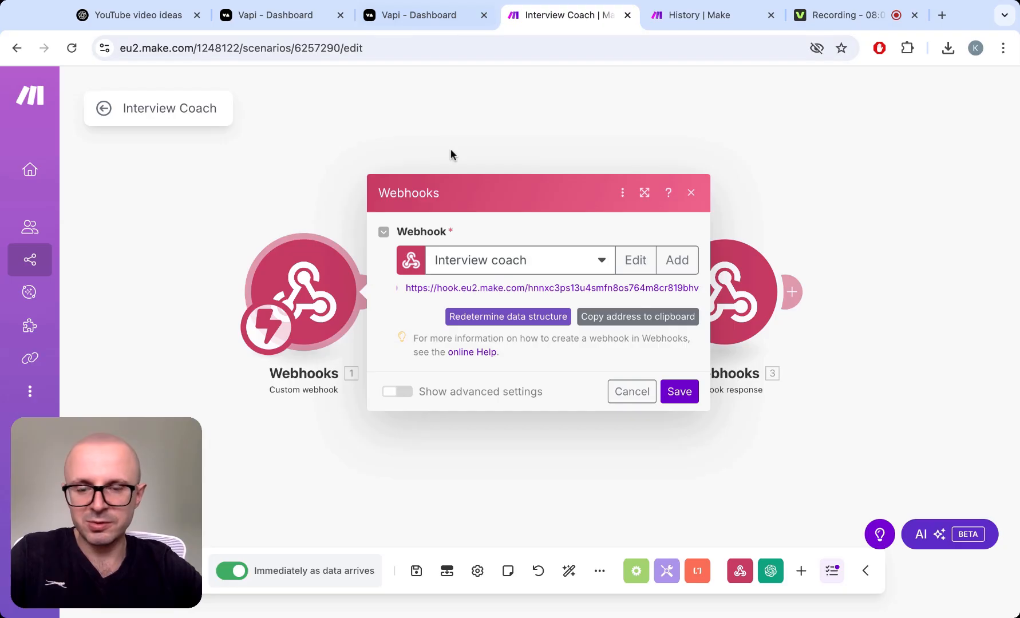
left_click(631, 395)
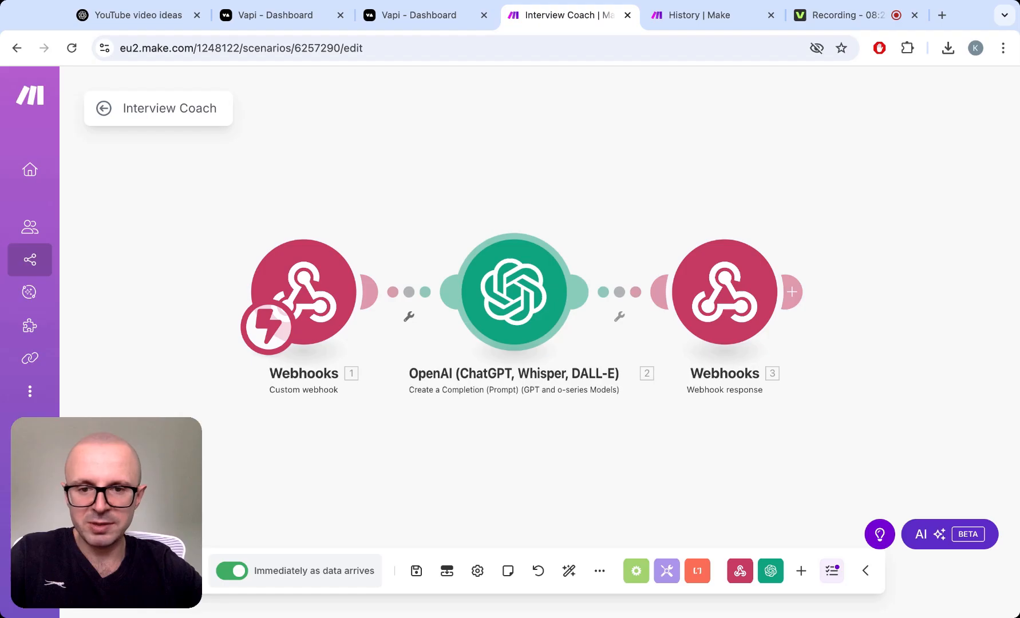
Examine the OpenAI module's connection, model, system message and mapped candidate answer, and close its settings without saving
right_click(531, 296)
left_click(511, 300)
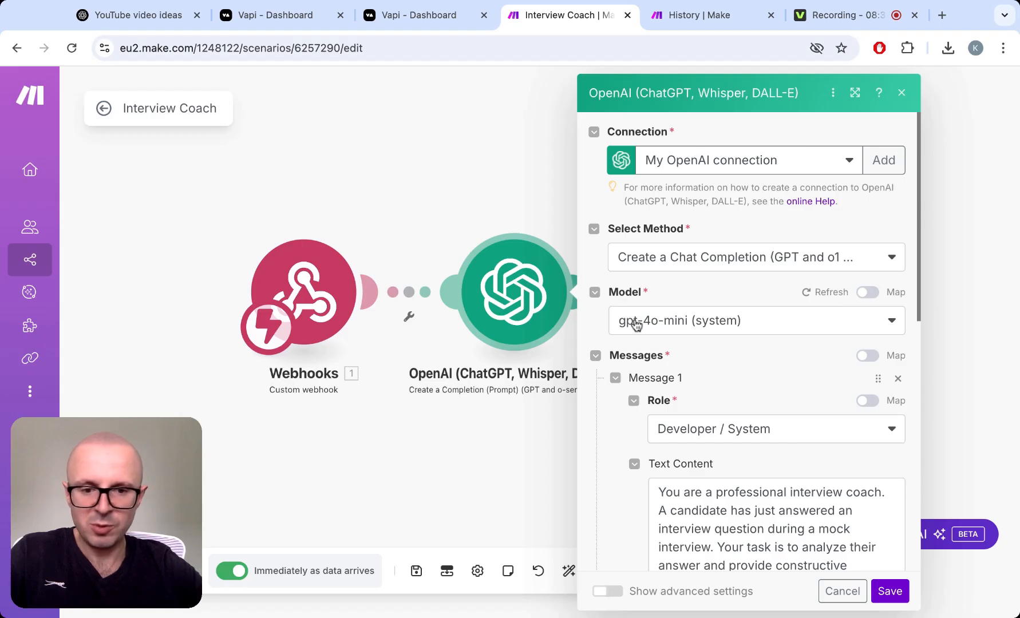
scroll(636, 326, "down", 2)
scroll(637, 325, "up", 2)
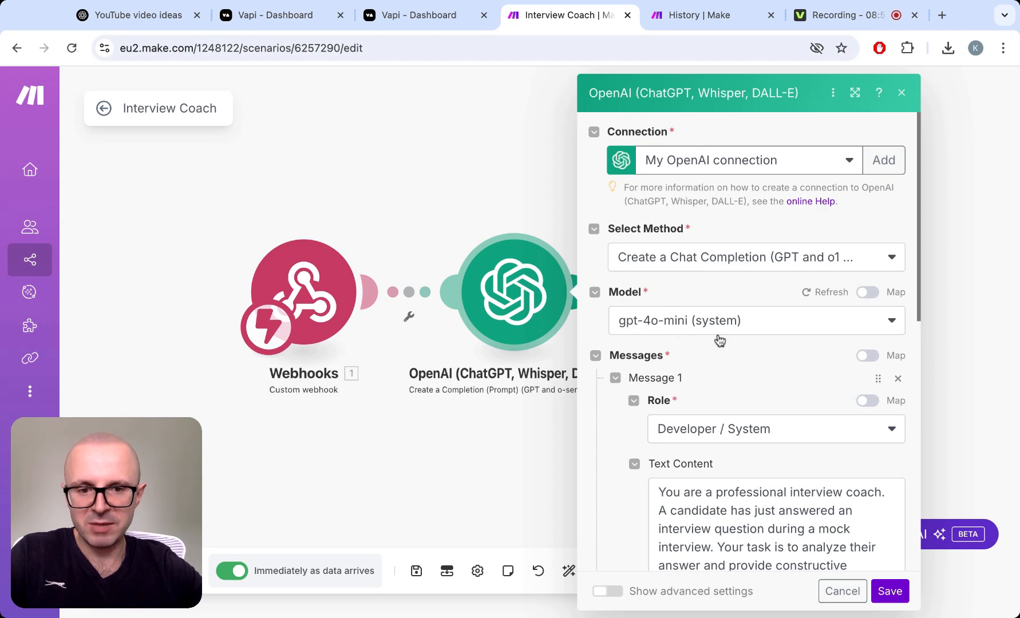
scroll(767, 336, "down", 5)
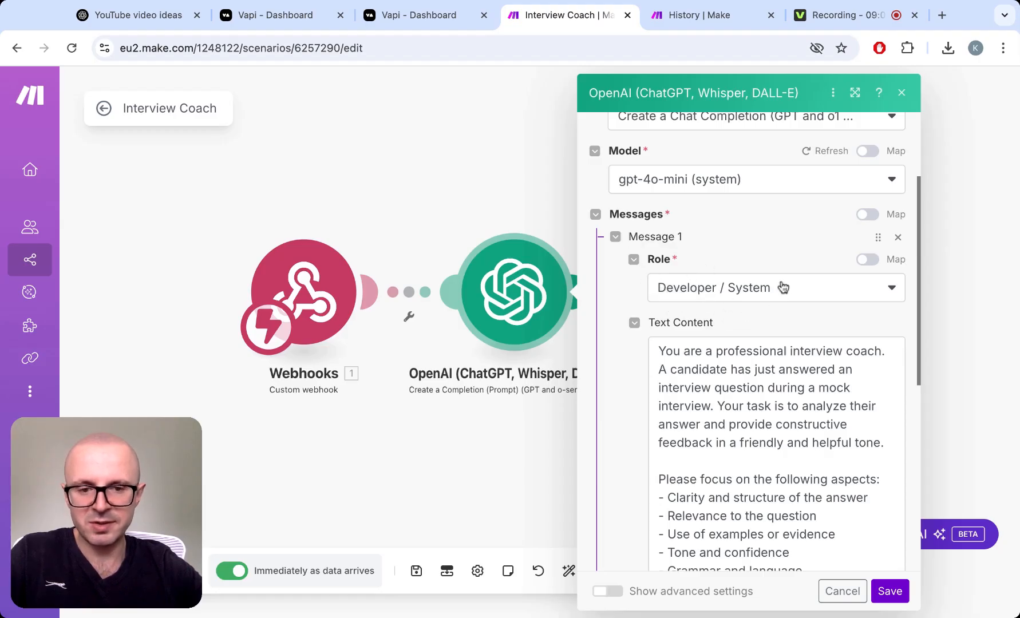
scroll(637, 365, "down", 2)
scroll(637, 366, "down", 3)
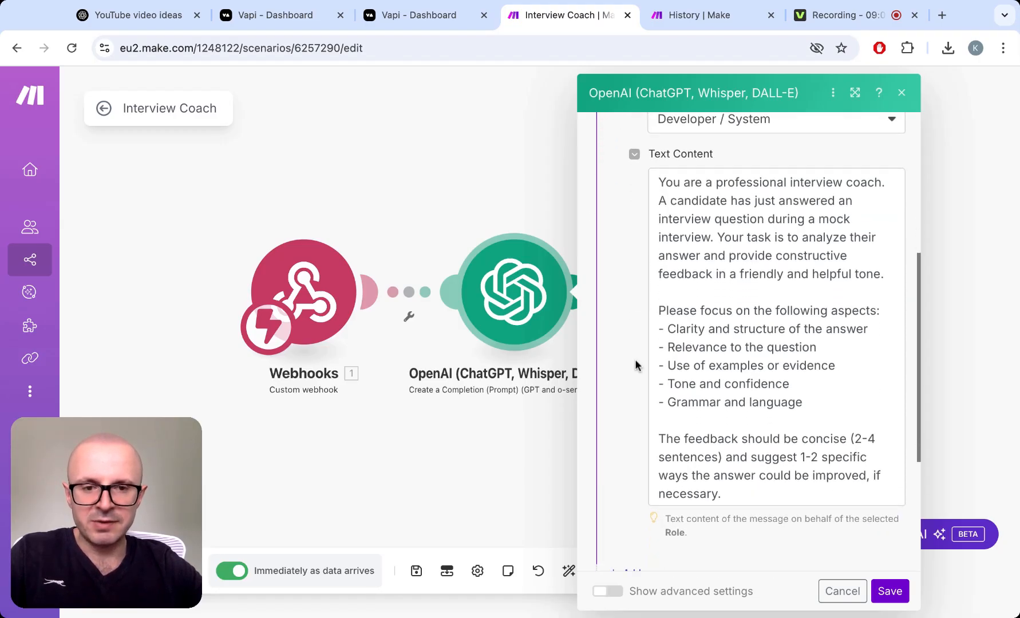
scroll(636, 365, "up", 2)
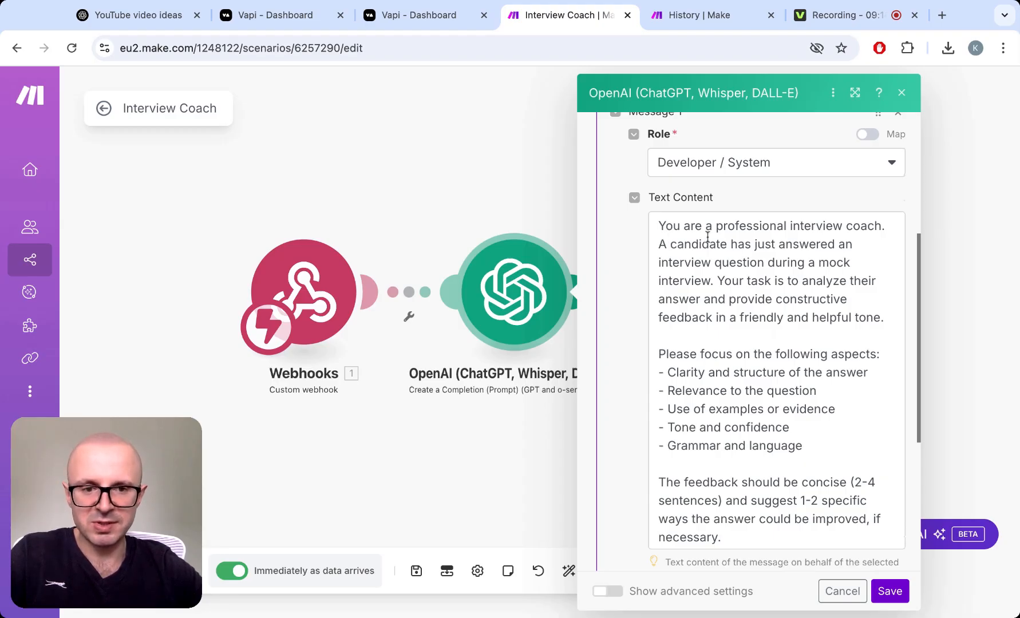
scroll(847, 331, "down", 3)
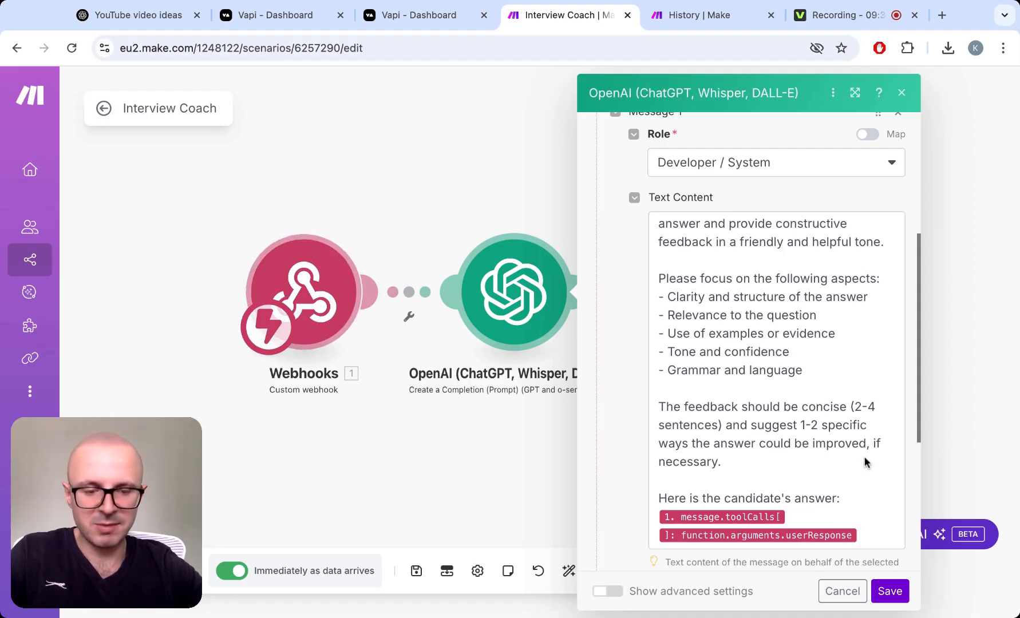
scroll(890, 416, "down", 2)
scroll(870, 415, "down", 3)
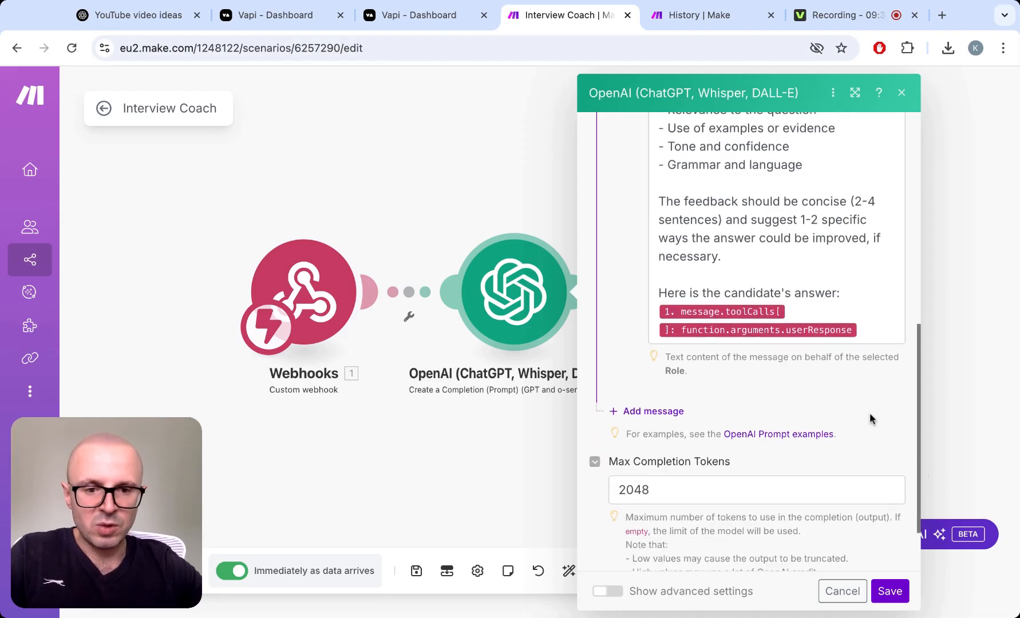
left_click(834, 590)
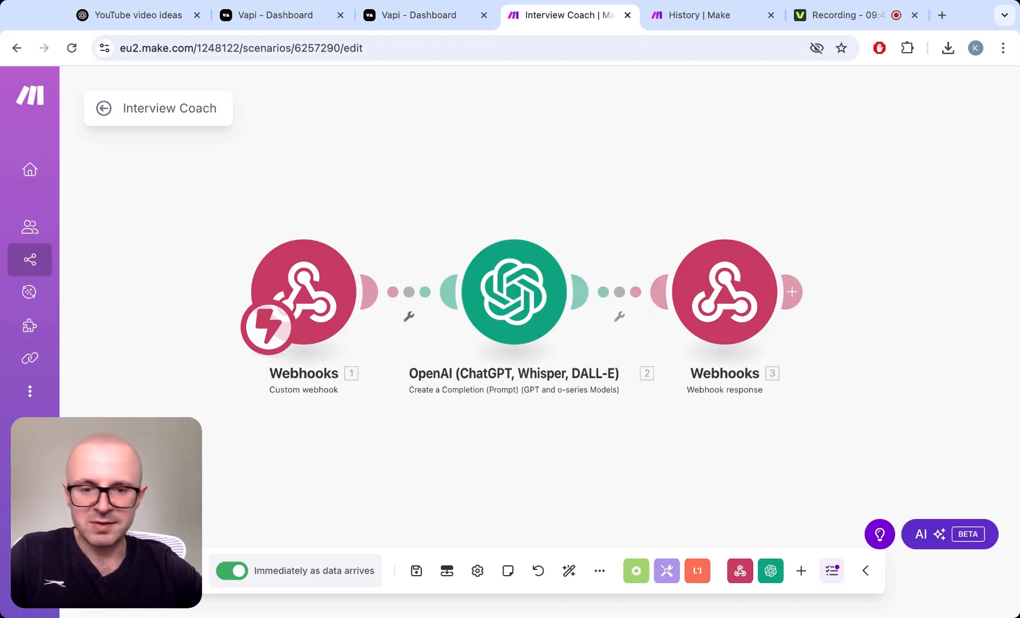
Inspect the Webhook response module's status and JSON body with its mapped tool call ID and result, without saving
left_click(727, 302)
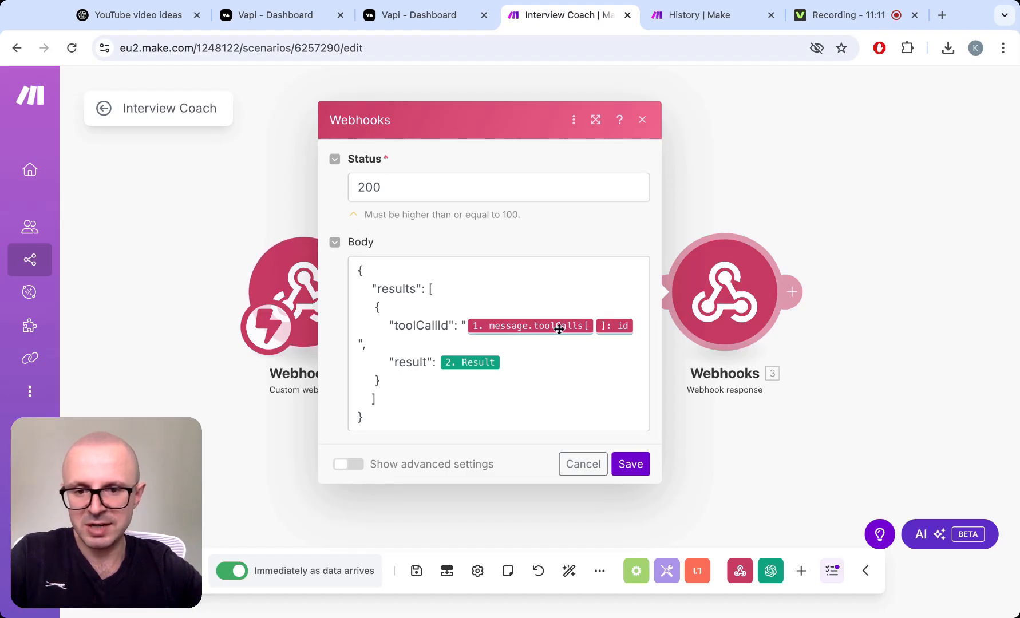
left_click(583, 464)
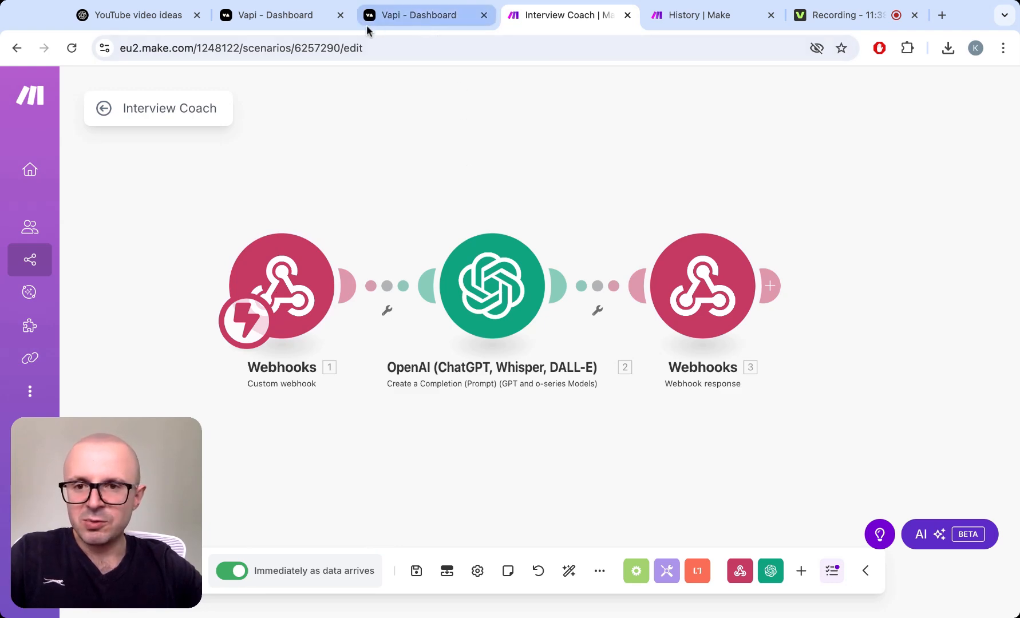
Revisit the Interview coach assistant's cost, latency and model overview in Vapi, and return to the Interview Coach scenario in Make
left_click(293, 23)
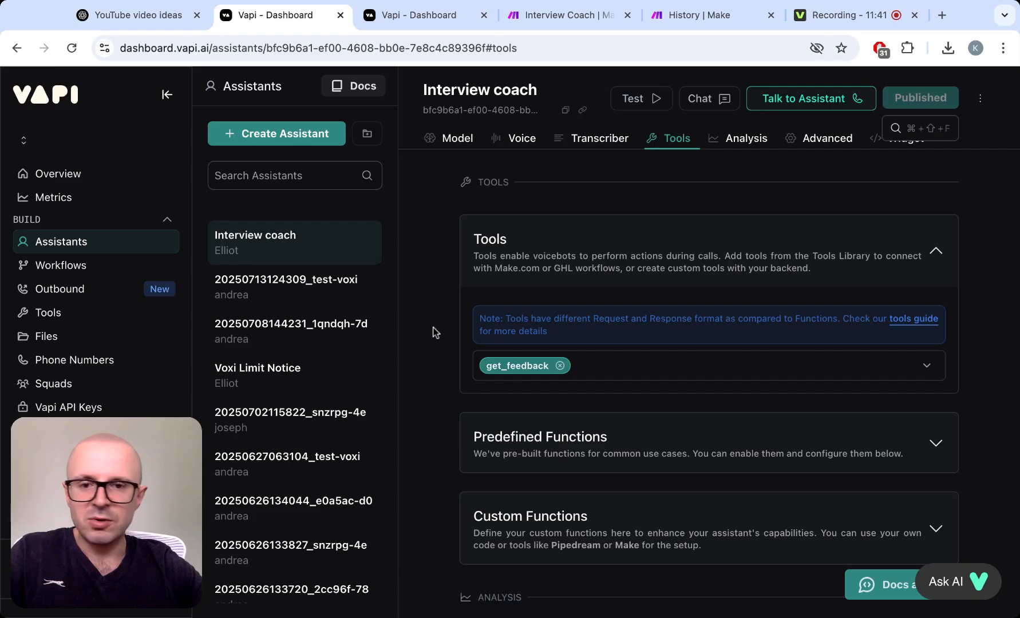
scroll(433, 333, "up", 3)
scroll(435, 333, "up", 10)
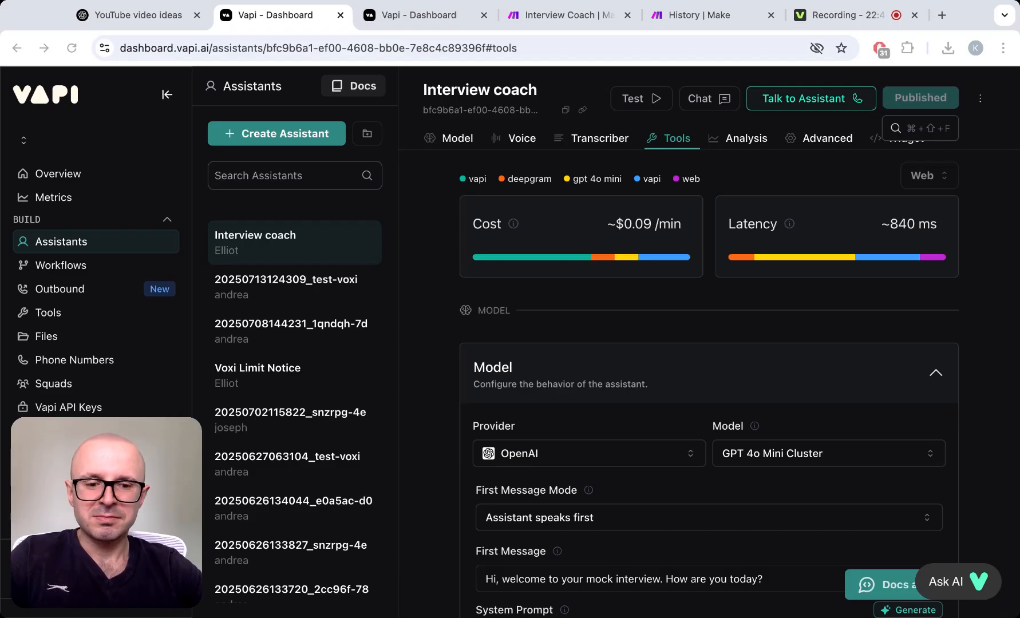
left_click(569, 16)
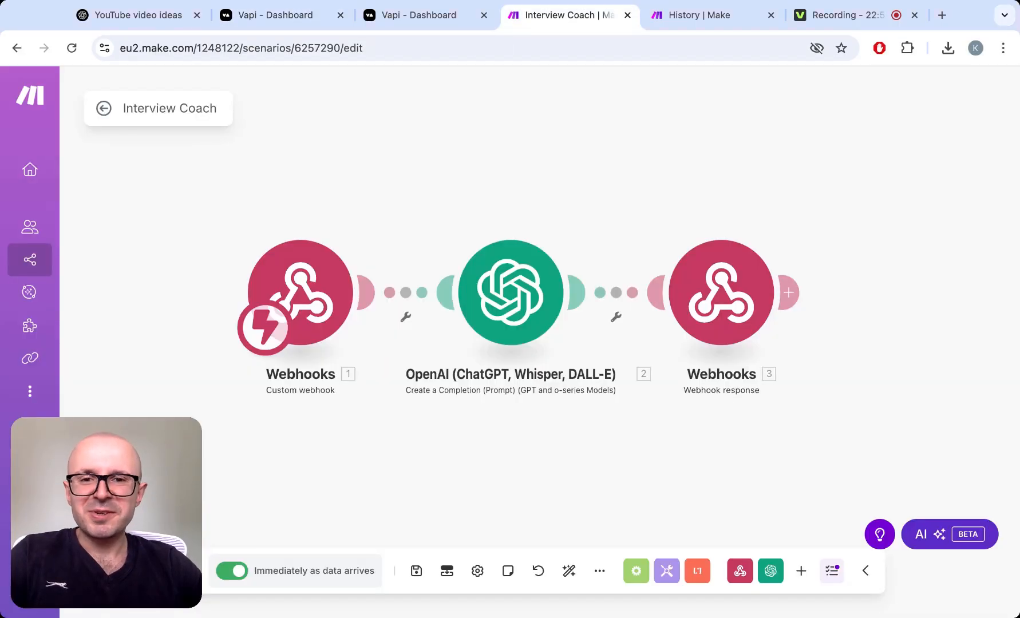